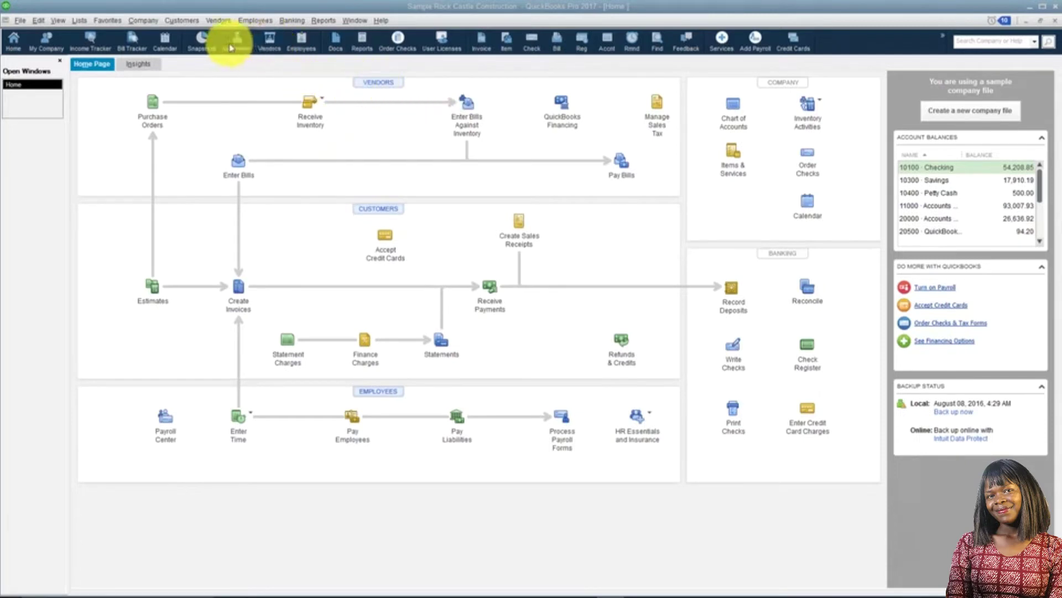
Open the Vendor Center, list all vendors including inactive ones, and select CalOil Company.
{"action": "left_click", "coordinate": [216, 22]}
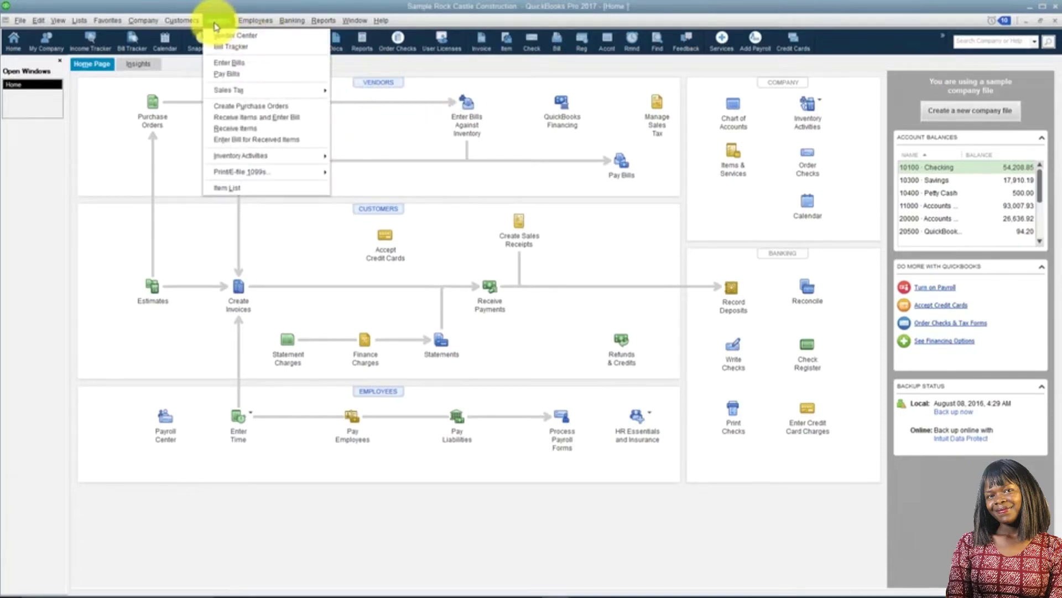
{"action": "left_click", "coordinate": [221, 36]}
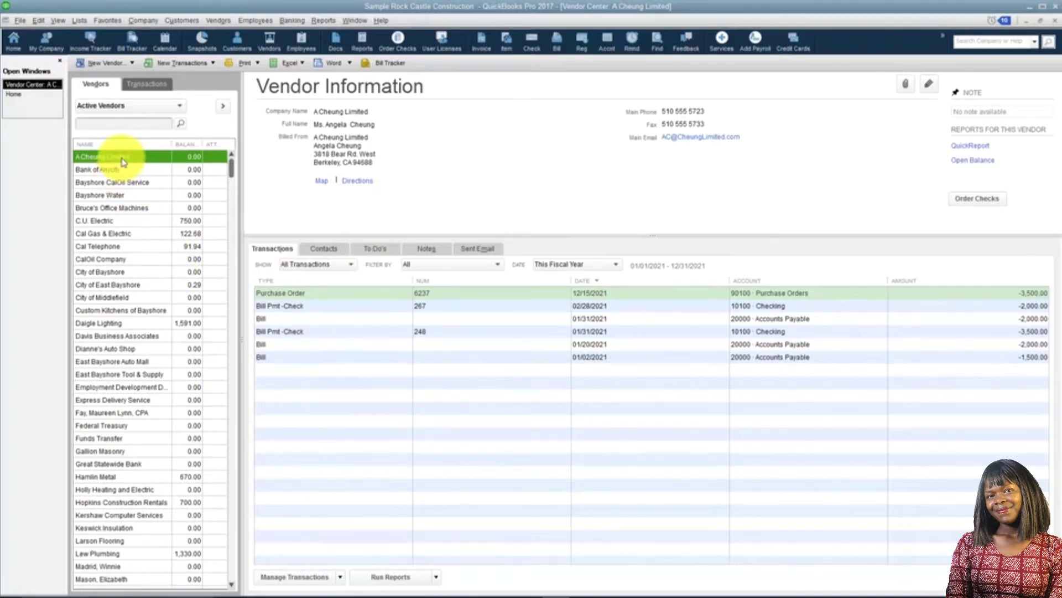
{"action": "left_click", "coordinate": [180, 106]}
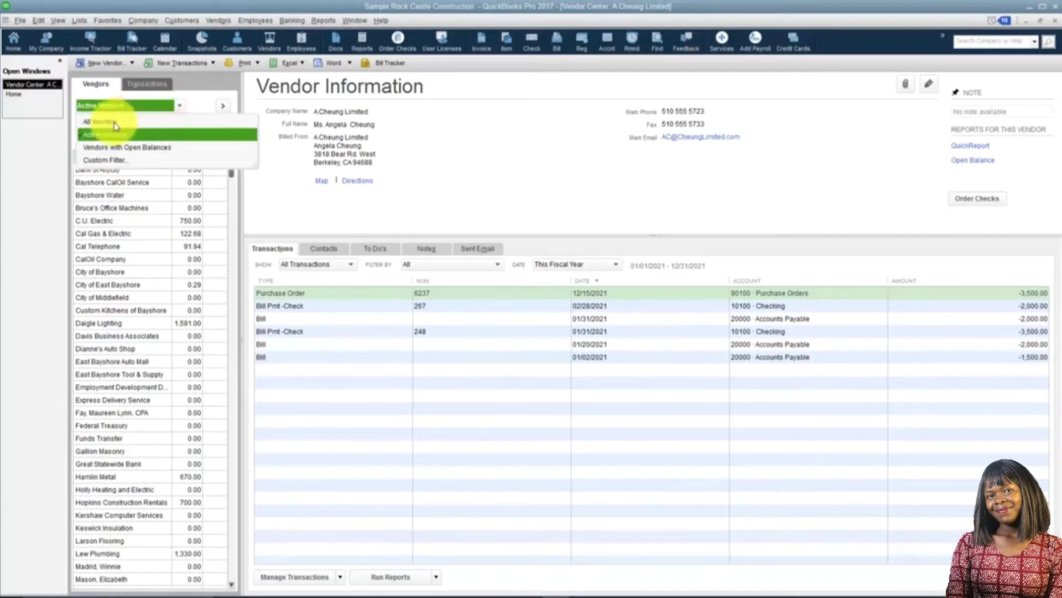
{"action": "left_click", "coordinate": [101, 121]}
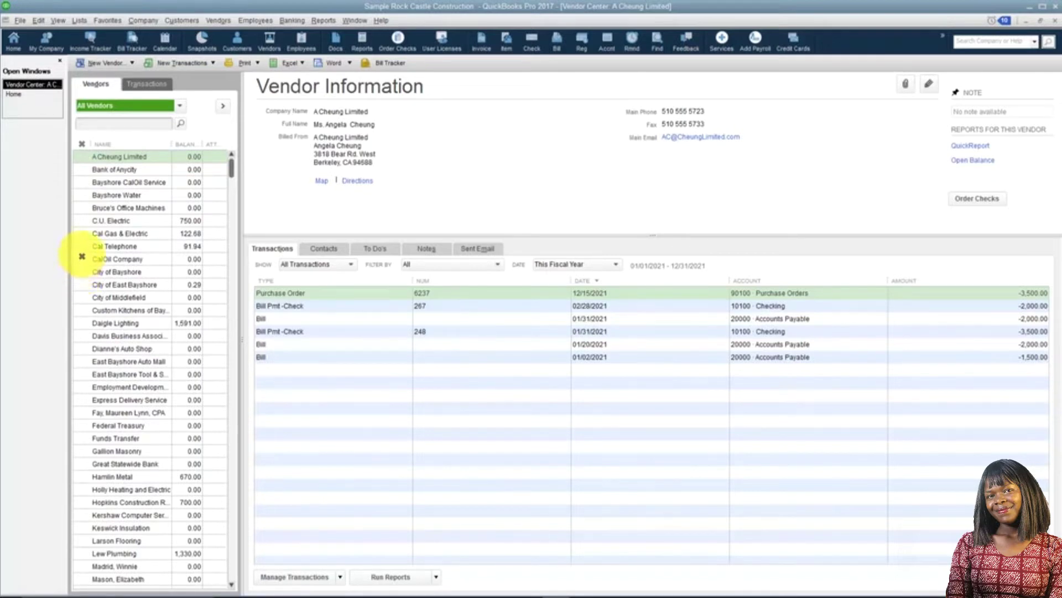
{"action": "left_click", "coordinate": [83, 259]}
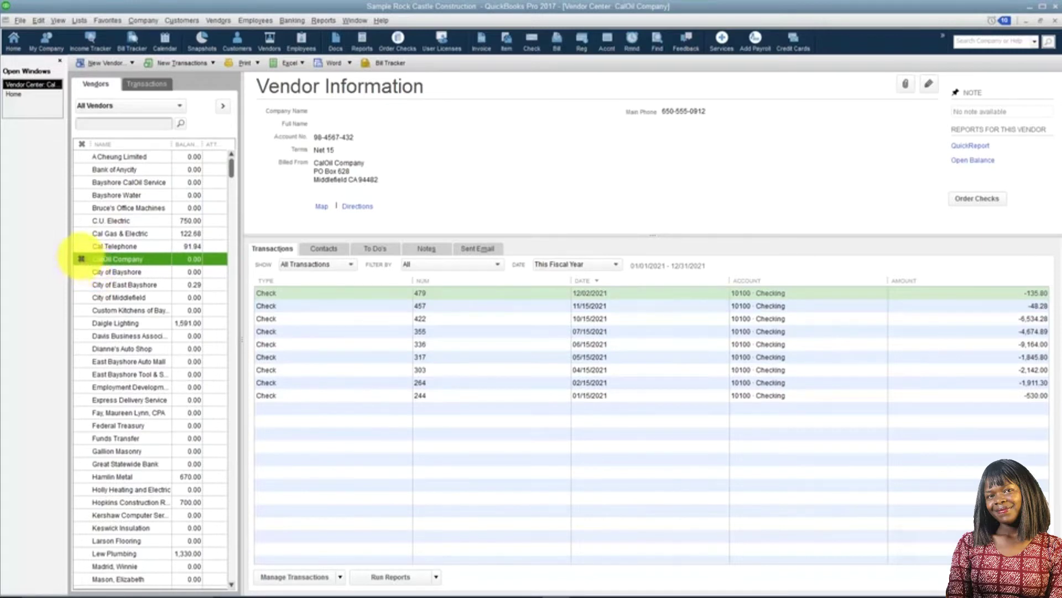
Filter the vendor list to show only active vendors.
{"action": "left_click", "coordinate": [180, 105]}
{"action": "left_click", "coordinate": [135, 134]}
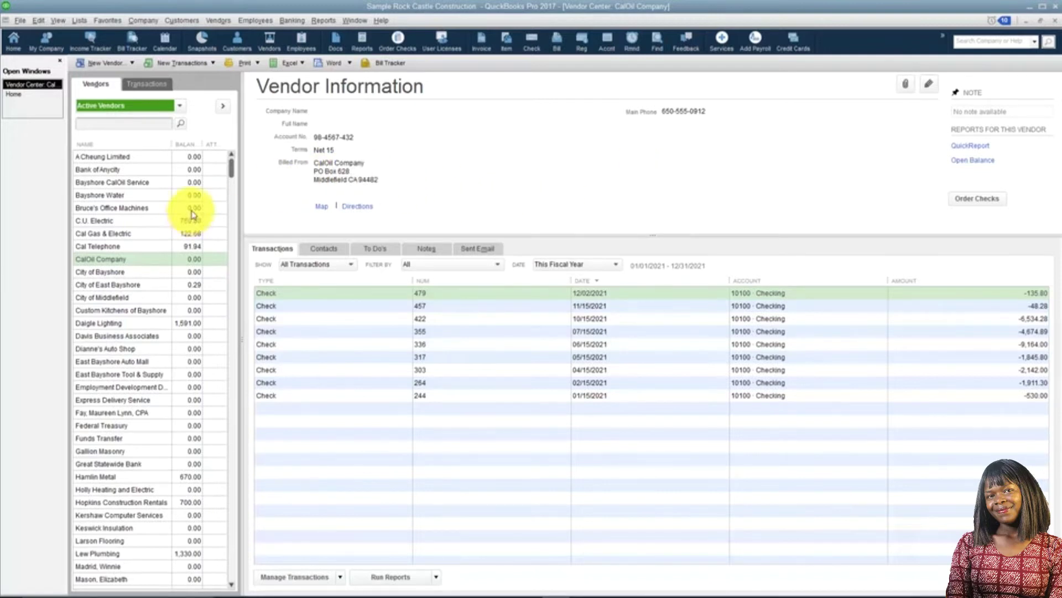
{"action": "left_click", "coordinate": [930, 90]}
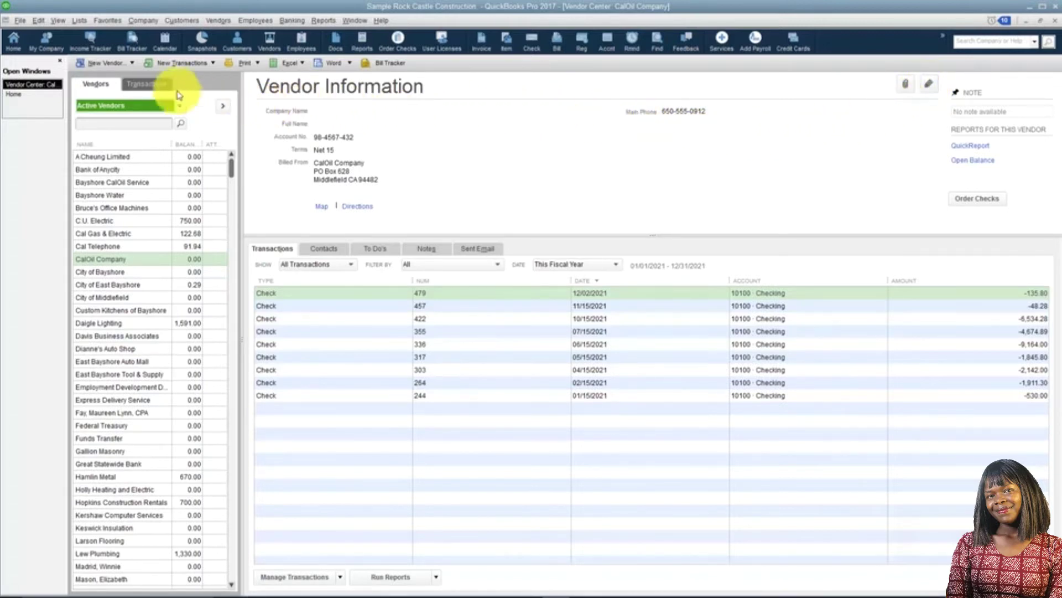
Start a new single vendor record with the vendor name JBC Marketing, leaving the opening balance blank.
{"action": "left_click", "coordinate": [110, 64]}
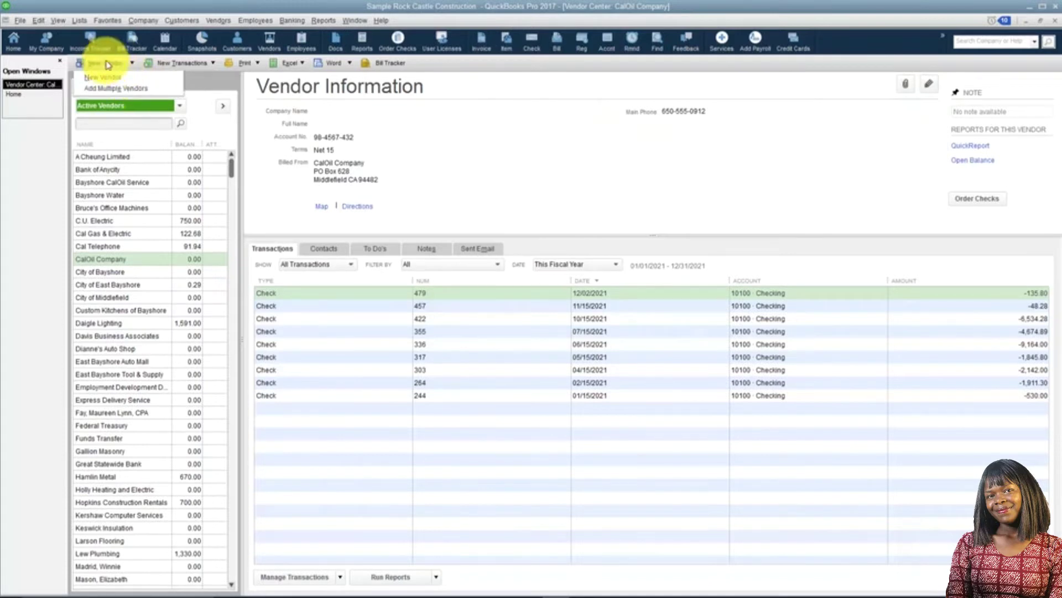
{"action": "left_click", "coordinate": [110, 77]}
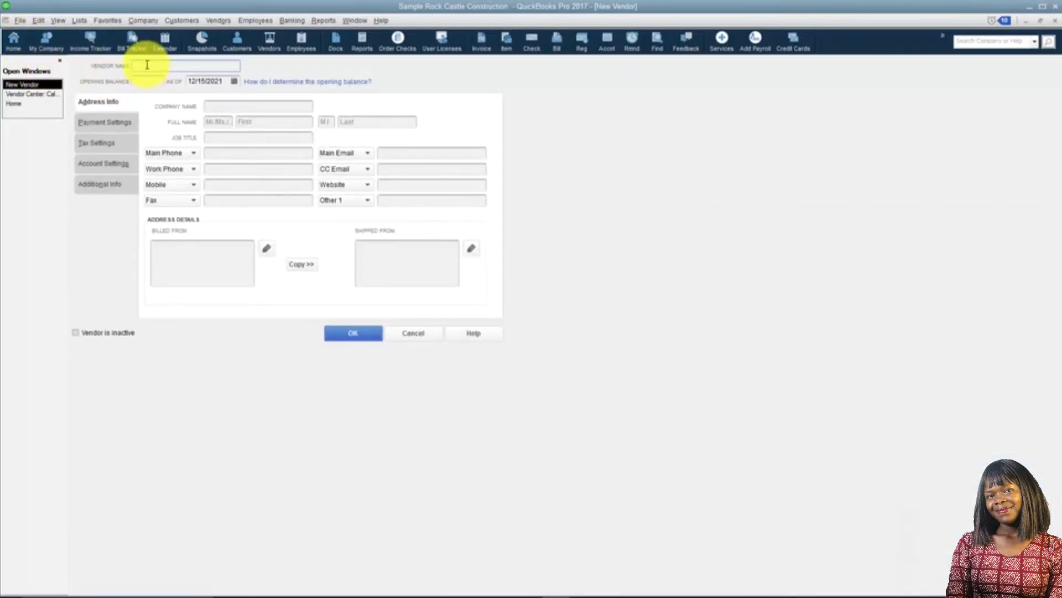
{"action": "type", "text": "JBC"}
{"action": "type", "text": " Bla"}
{"action": "type", "text": "rketing"}
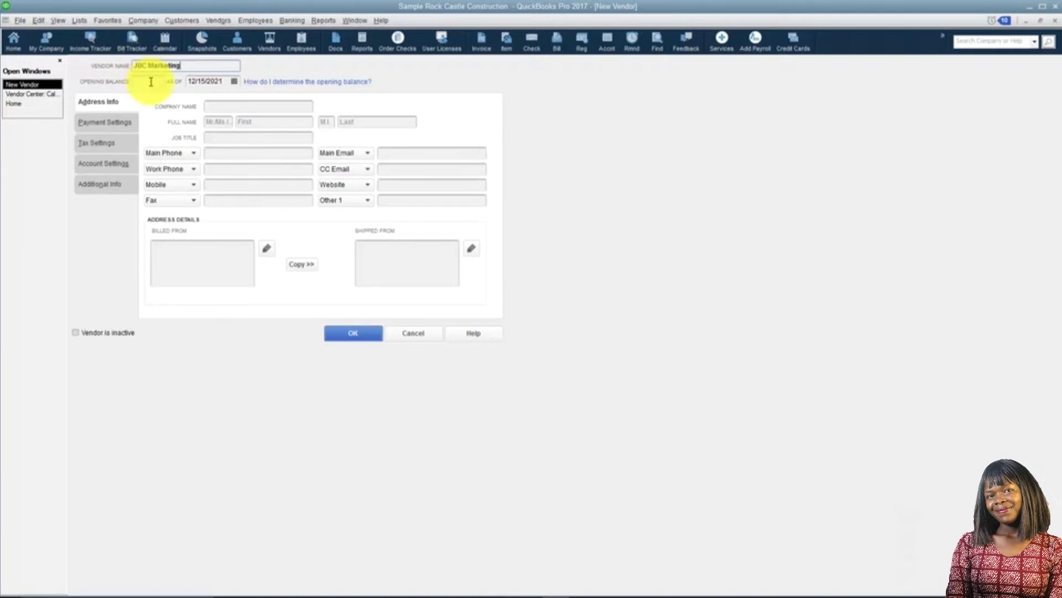
{"action": "left_click", "coordinate": [150, 82]}
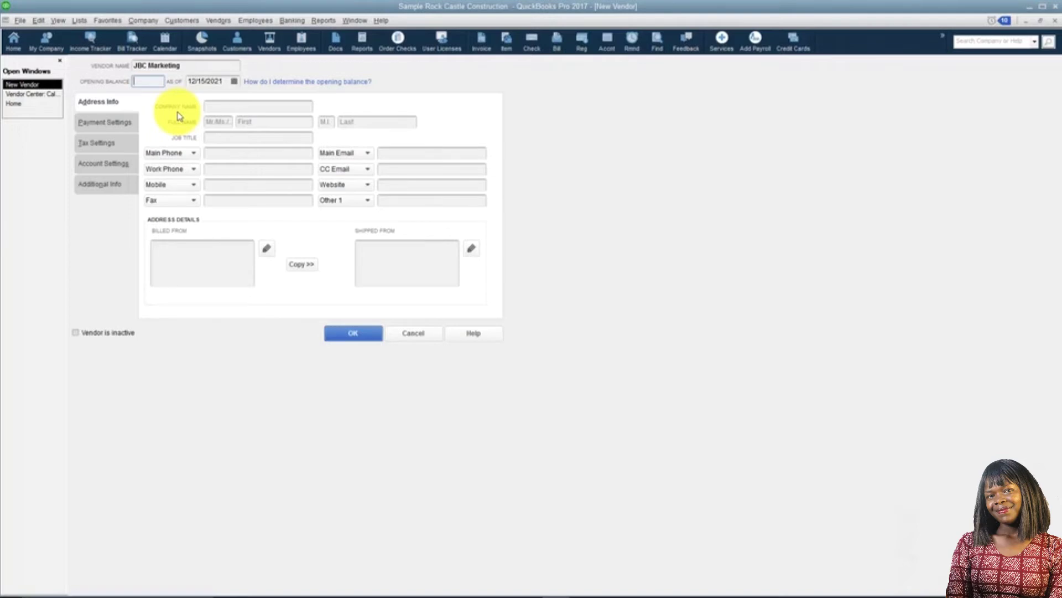
Copy the vendor name JBC Marketing into the company name field.
{"action": "left_click", "coordinate": [214, 106]}
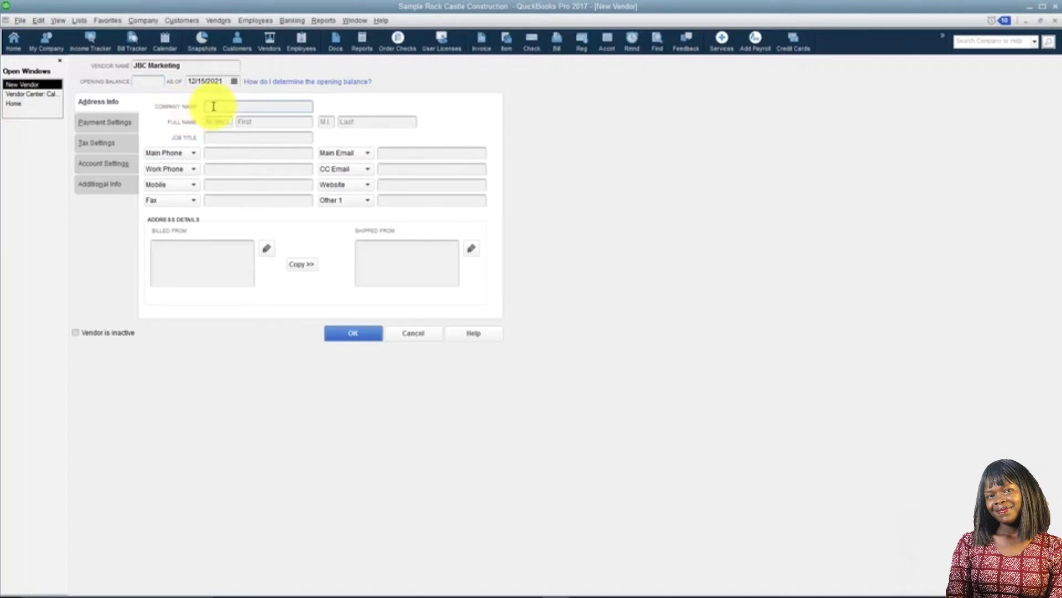
{"action": "left_click_drag", "start_coordinate": [199, 65], "coordinate": [125, 61]}
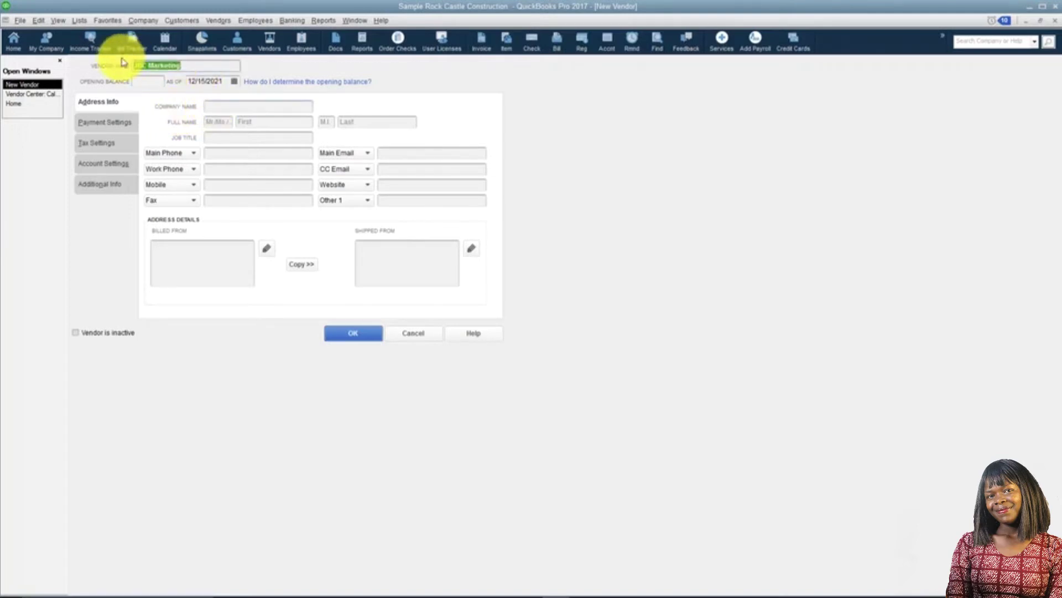
{"action": "key", "text": "ctrl+c"}
{"action": "left_click", "coordinate": [235, 107]}
{"action": "key", "text": "ctrl+v"}
Enter the vendor contact's first and last name and set the job title to President.
{"action": "left_click", "coordinate": [226, 122]}
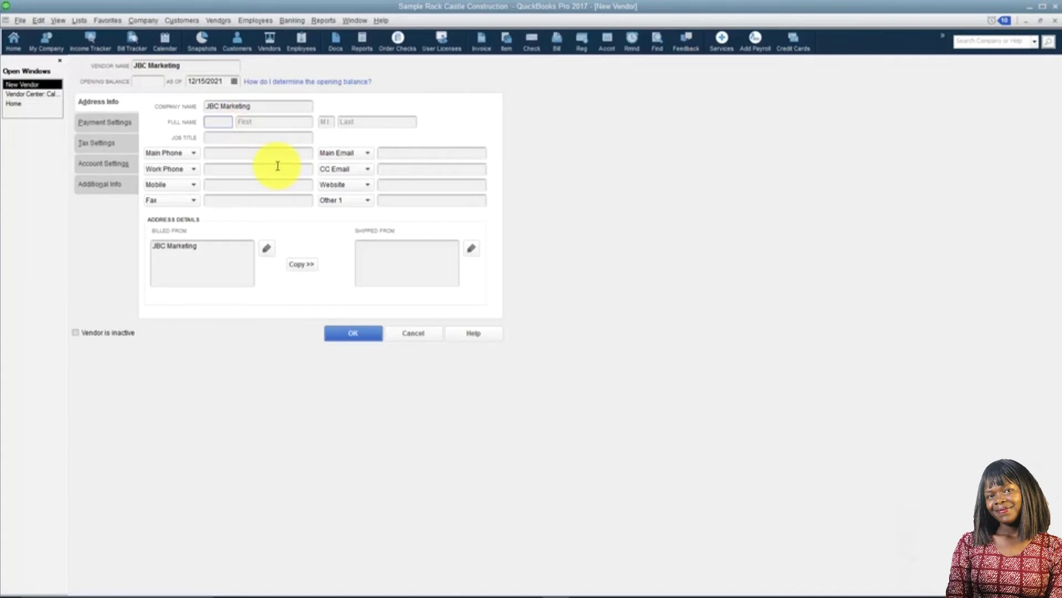
{"action": "left_click", "coordinate": [274, 122]}
{"action": "type", "text": "John"}
{"action": "key", "text": "Tab"}
{"action": "key", "text": "Tab"}
{"action": "type", "text": "Smith"}
{"action": "key", "text": "Tab"}
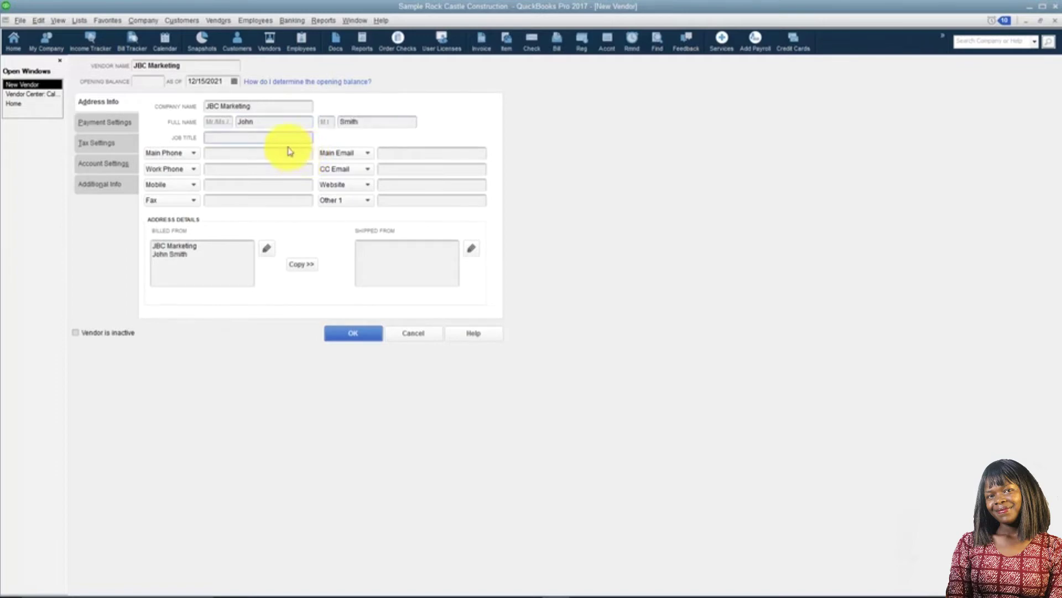
{"action": "type", "text": "President"}
{"action": "key", "text": "Tab"}
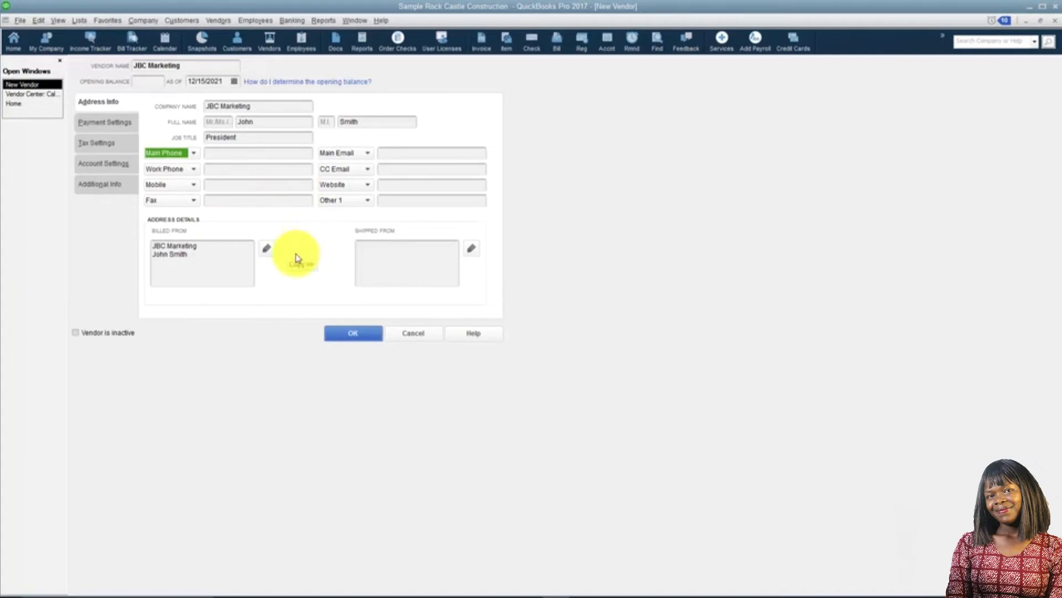
Complete the billed-from address by putting "Attn:" before the contact's name and adding the PO box, city and state lines.
{"action": "left_click", "coordinate": [213, 253]}
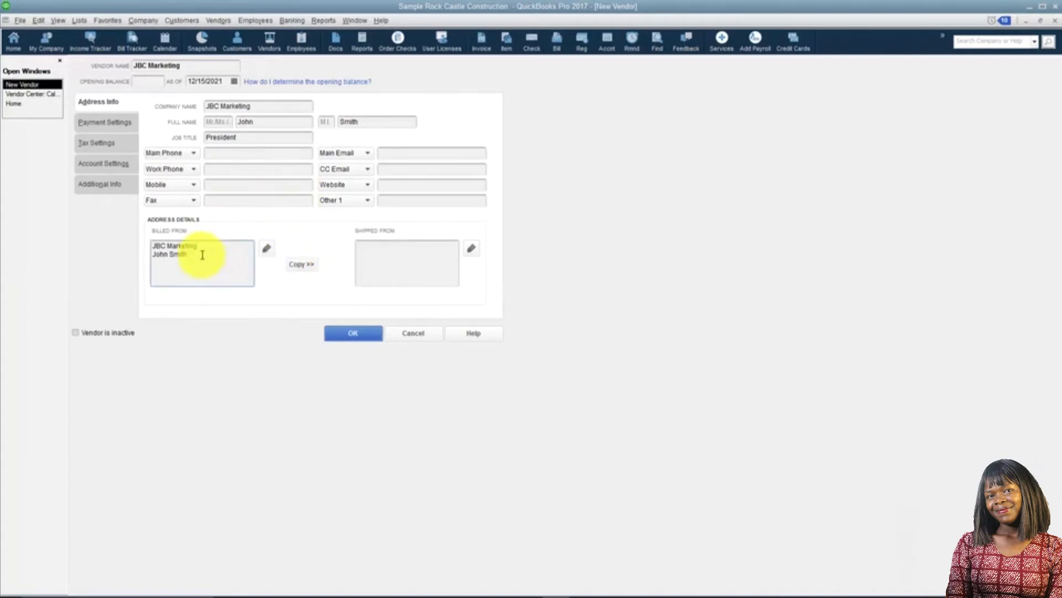
{"action": "left_click", "coordinate": [154, 253]}
{"action": "type", "text": "A"}
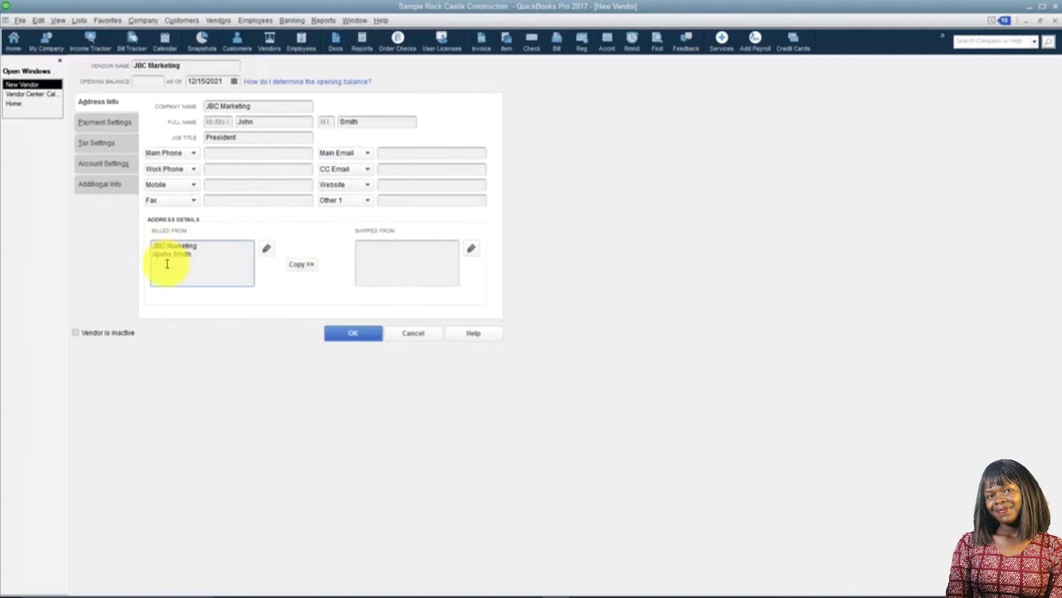
{"action": "type", "text": "ttn "}
{"action": "type", "text": "PO BOx"}
{"action": "key", "text": "Return"}
{"action": "type", "text": "Charlotte, NC"}
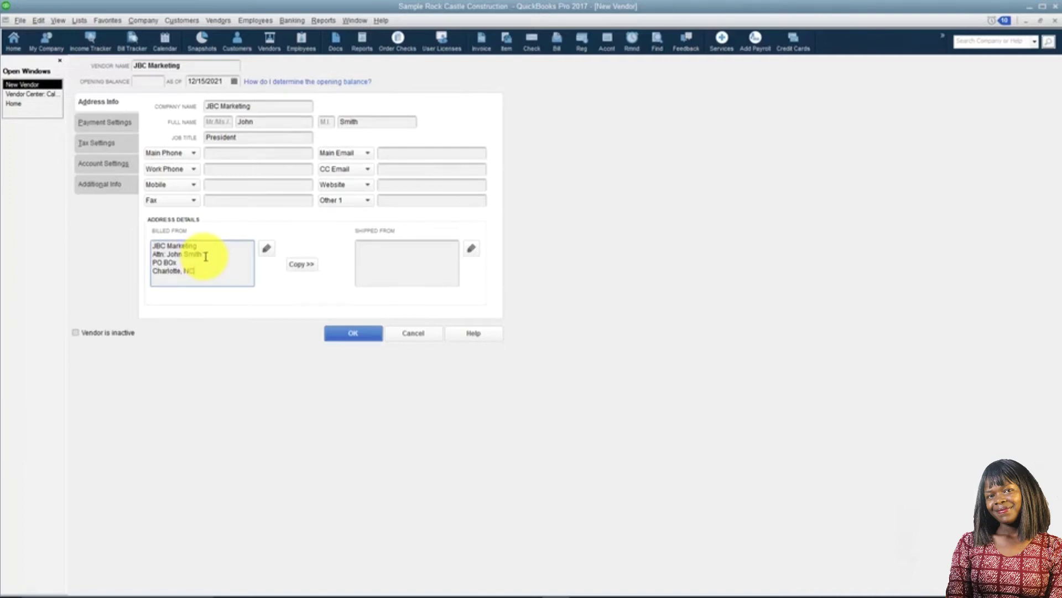
Switch to the vendor's payment settings, supplying the zip code for the incomplete billing address.
{"action": "left_click", "coordinate": [106, 127]}
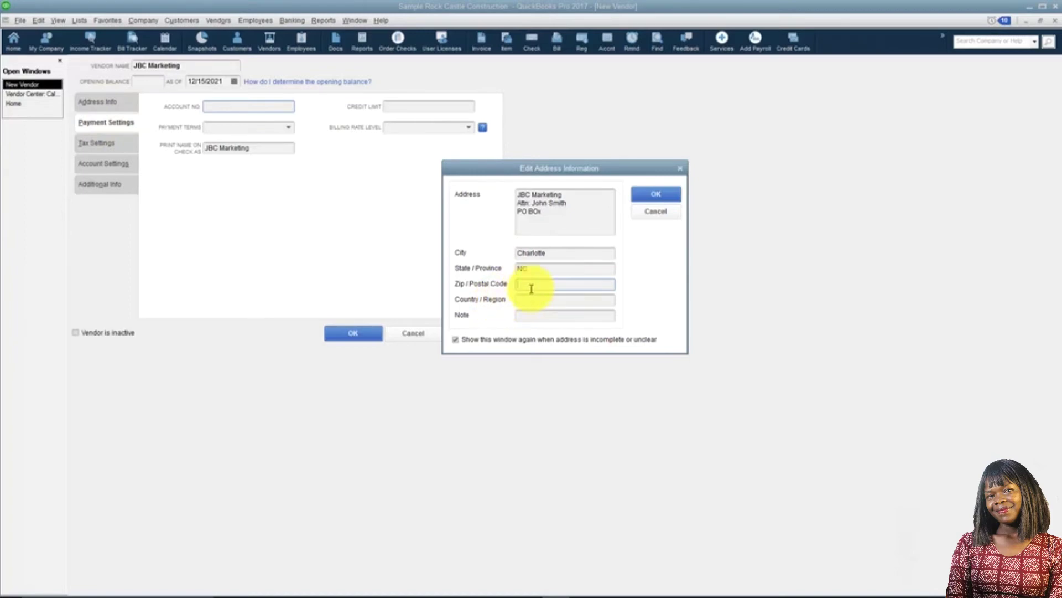
{"action": "type", "text": "74014"}
{"action": "left_click", "coordinate": [653, 196]}
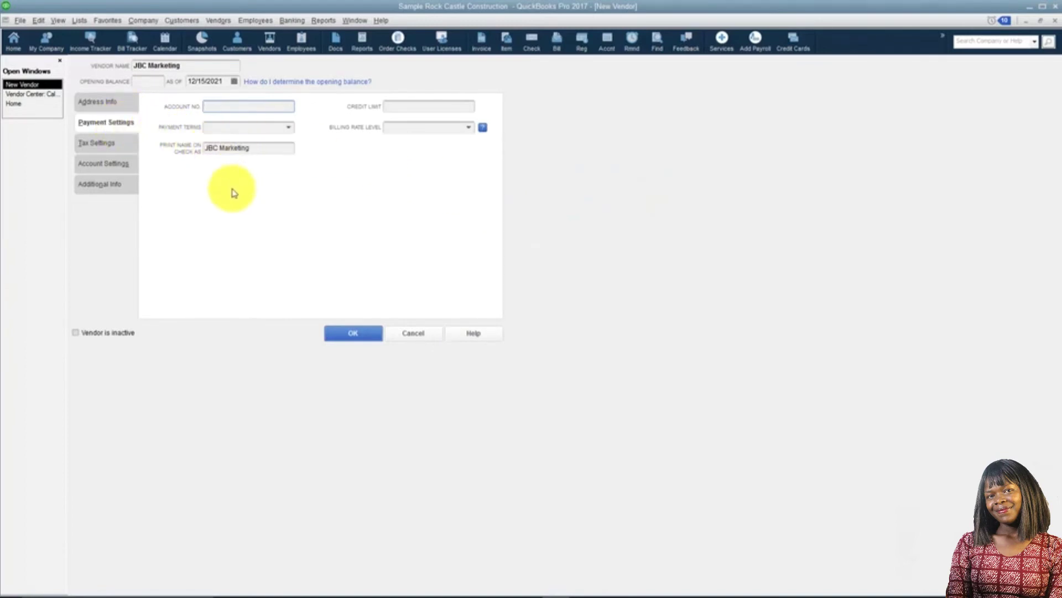
Enter the vendor's account number and set the payment terms to Net 15, keeping the name printed on checks.
{"action": "type", "text": "523568"}
{"action": "left_click", "coordinate": [284, 128]}
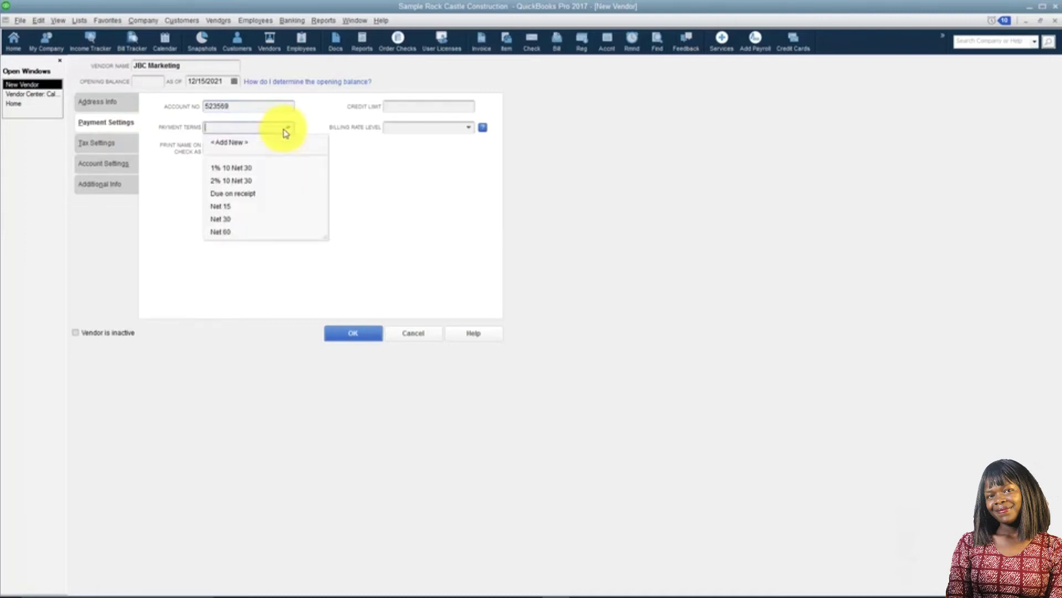
{"action": "left_click", "coordinate": [234, 208]}
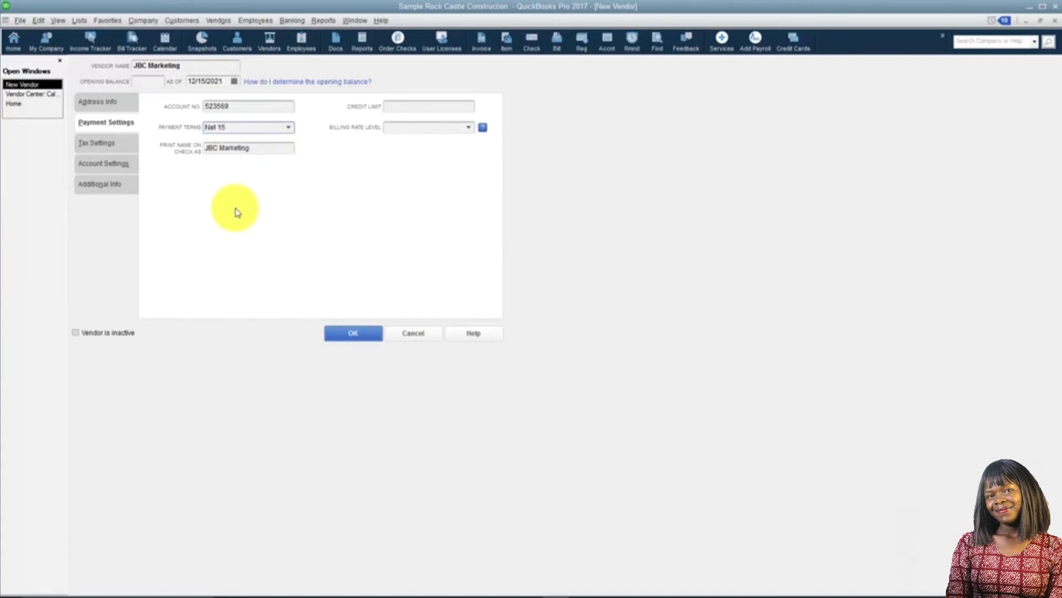
{"action": "left_click_drag", "start_coordinate": [268, 148], "coordinate": [195, 148]}
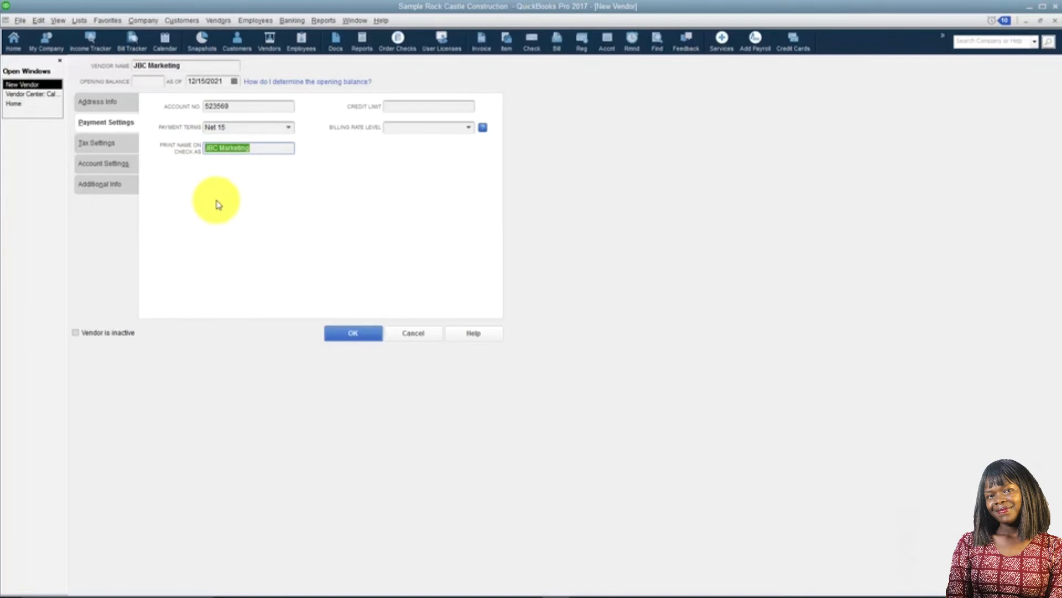
View the options for adding a new billing rate level without creating one, leaving the credit limit blank.
{"action": "left_click", "coordinate": [404, 106]}
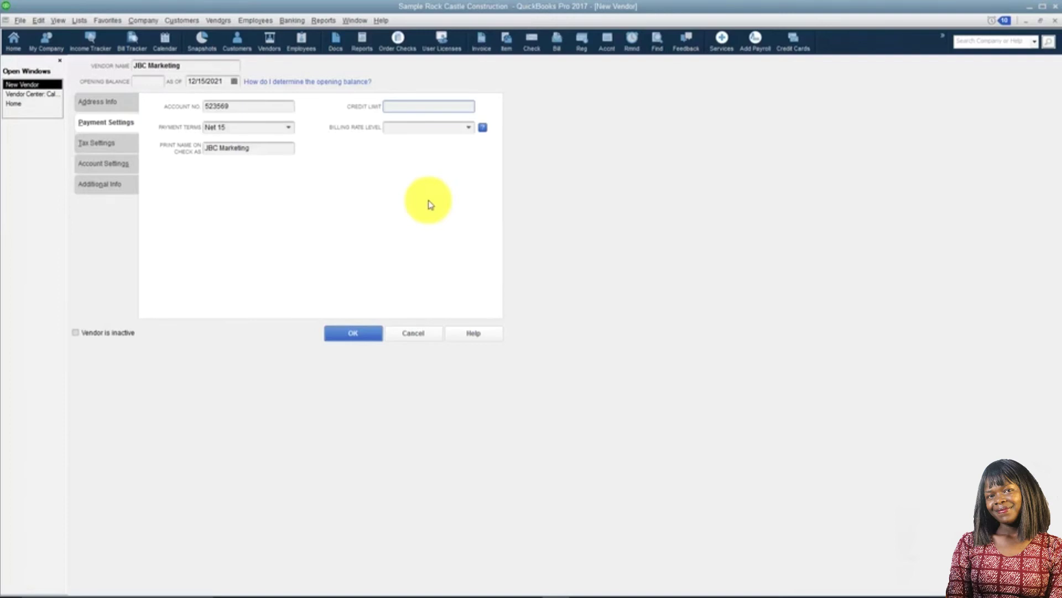
{"action": "left_click", "coordinate": [470, 128]}
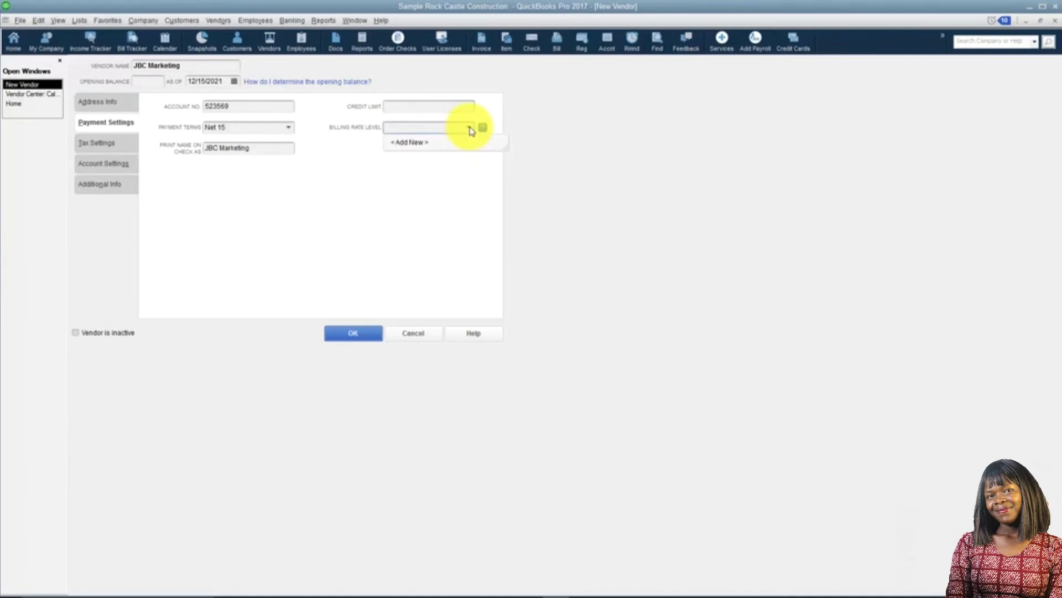
{"action": "left_click", "coordinate": [423, 144]}
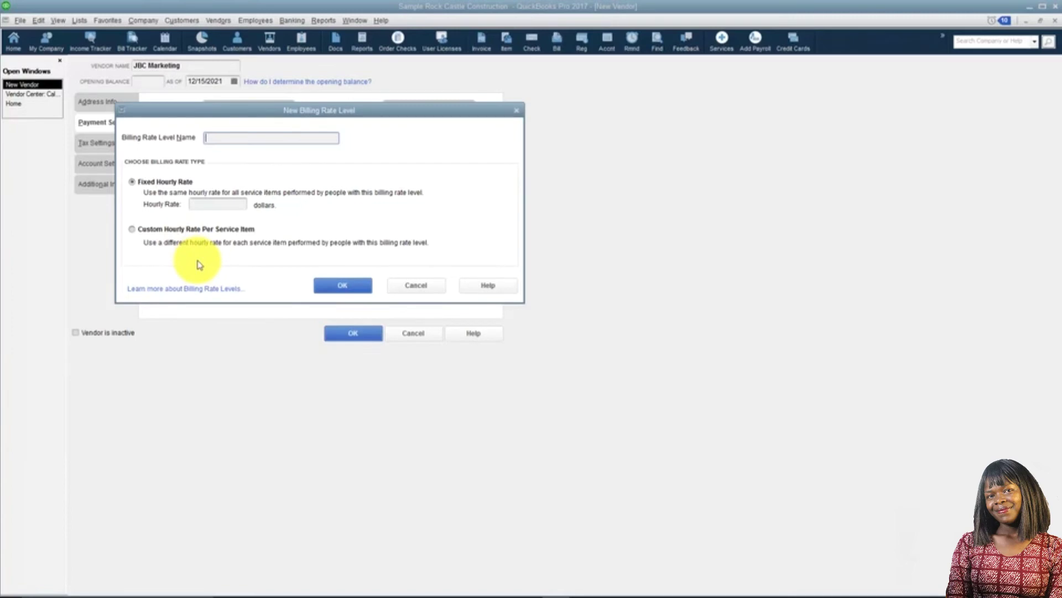
{"action": "left_click", "coordinate": [402, 287]}
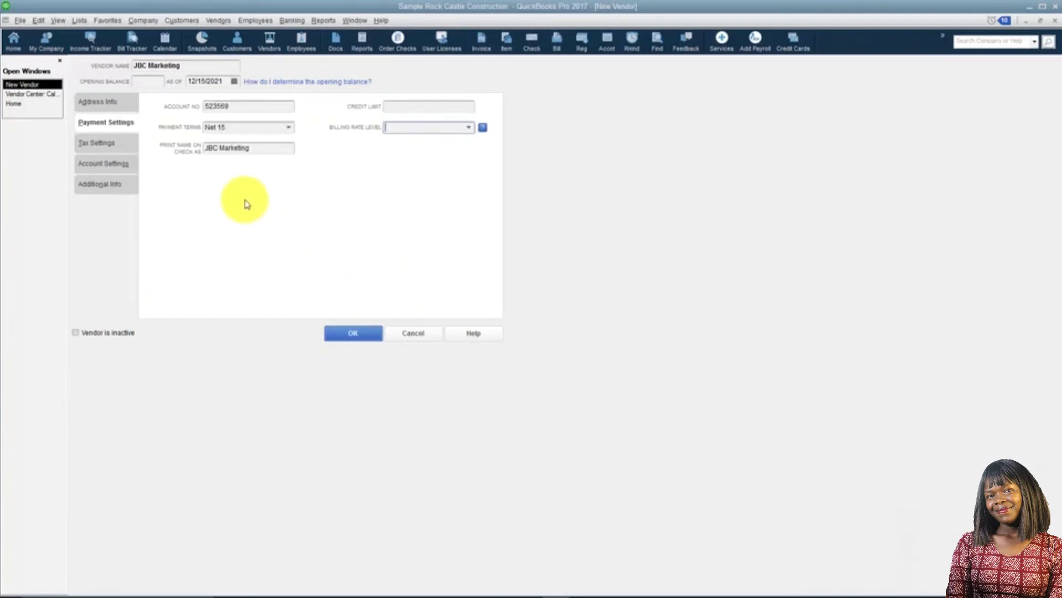
Review the vendor's tax, account and additional information settings without filling them in, and save the new vendor.
{"action": "left_click", "coordinate": [113, 144]}
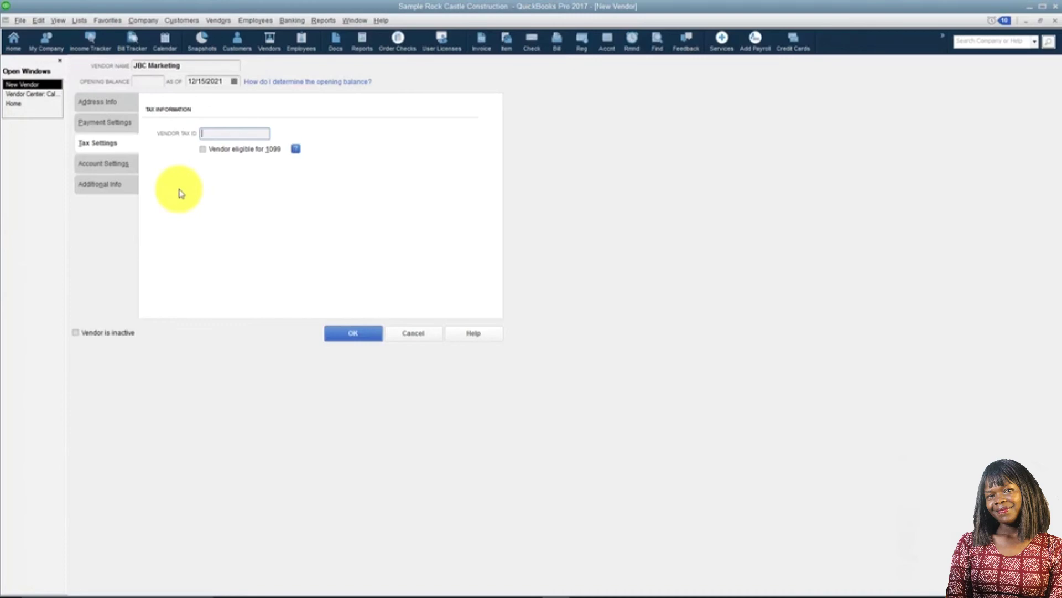
{"action": "left_click", "coordinate": [223, 134]}
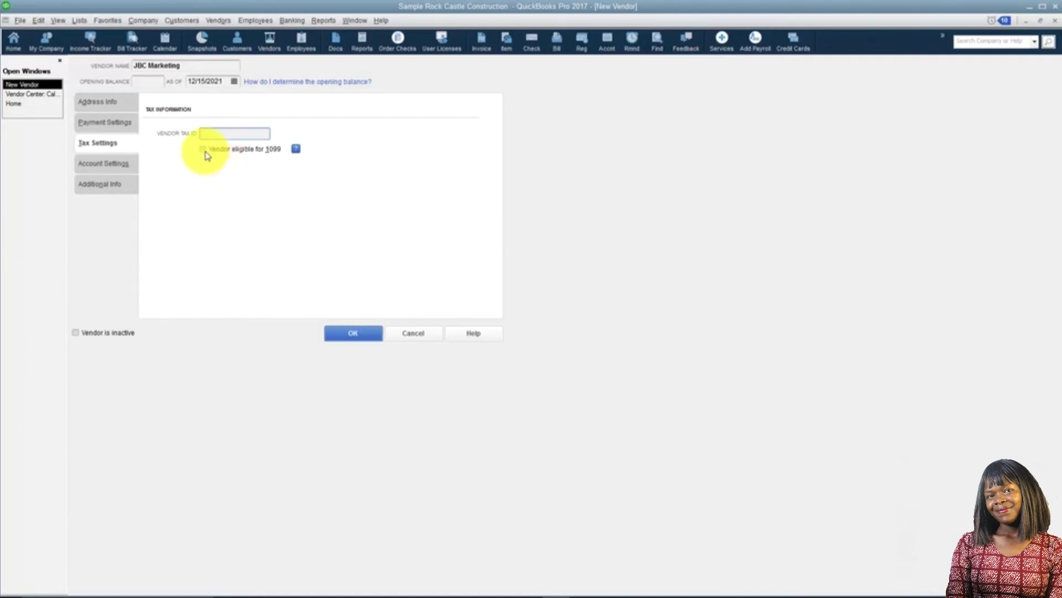
{"action": "left_click", "coordinate": [122, 170]}
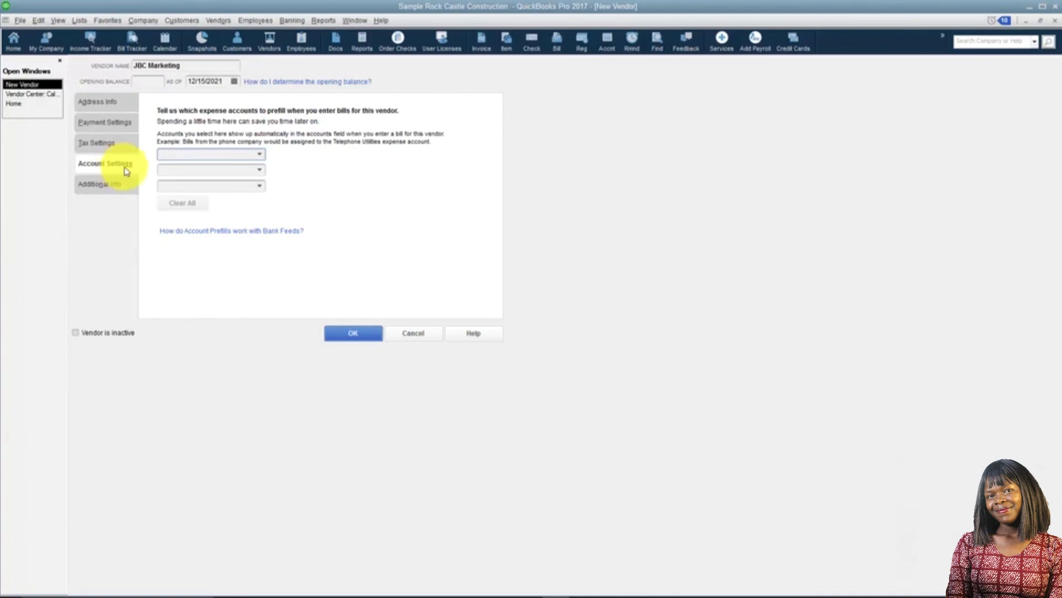
{"action": "left_click", "coordinate": [112, 189]}
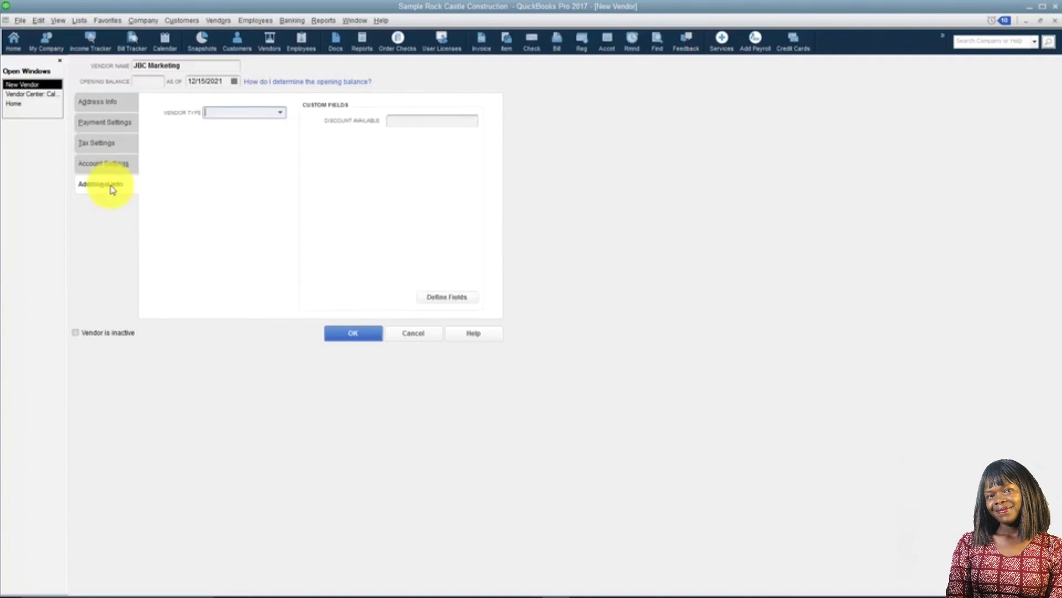
{"action": "left_click", "coordinate": [346, 335]}
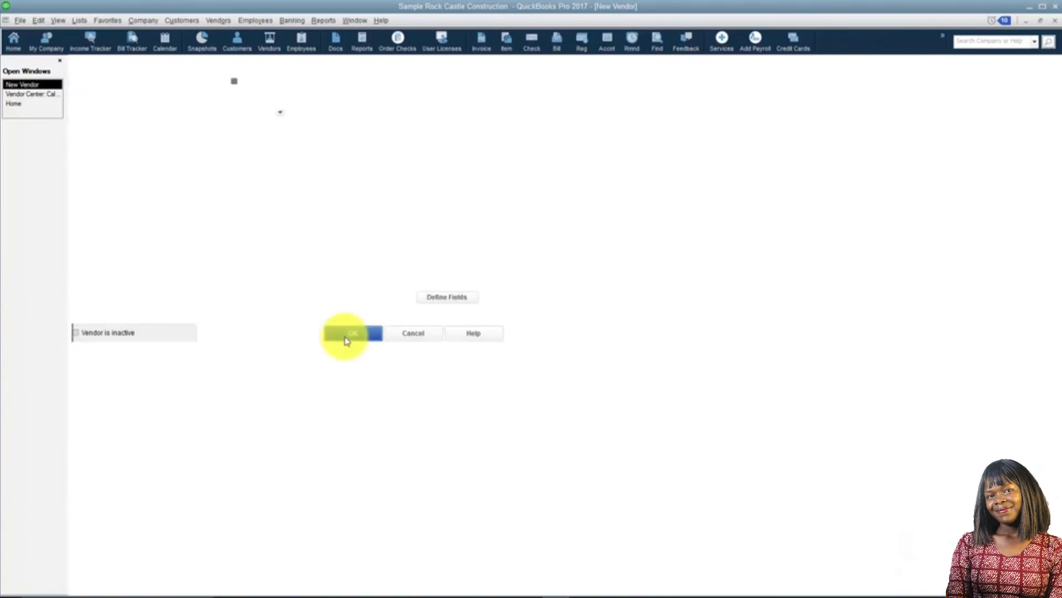